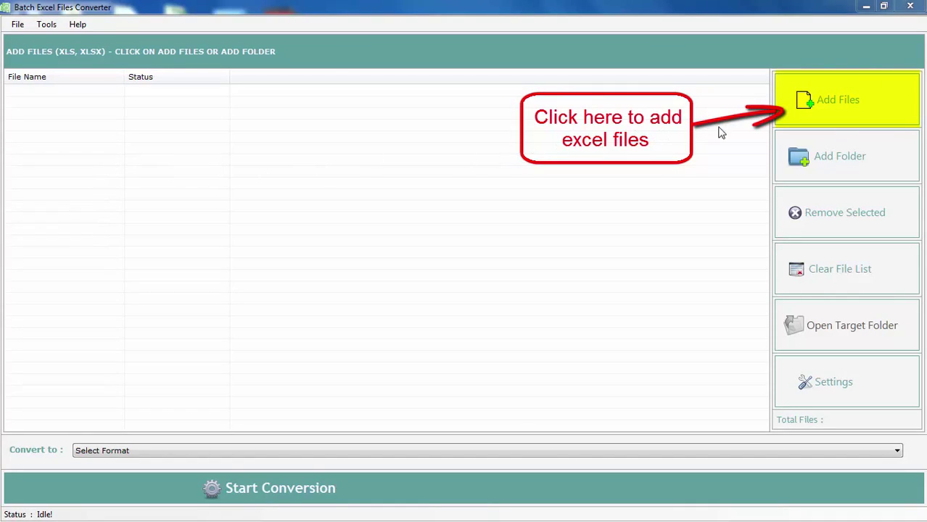
- Add the four xlsx workbooks from Word utilities to the list and select Book1.xlsx
click(820, 116)
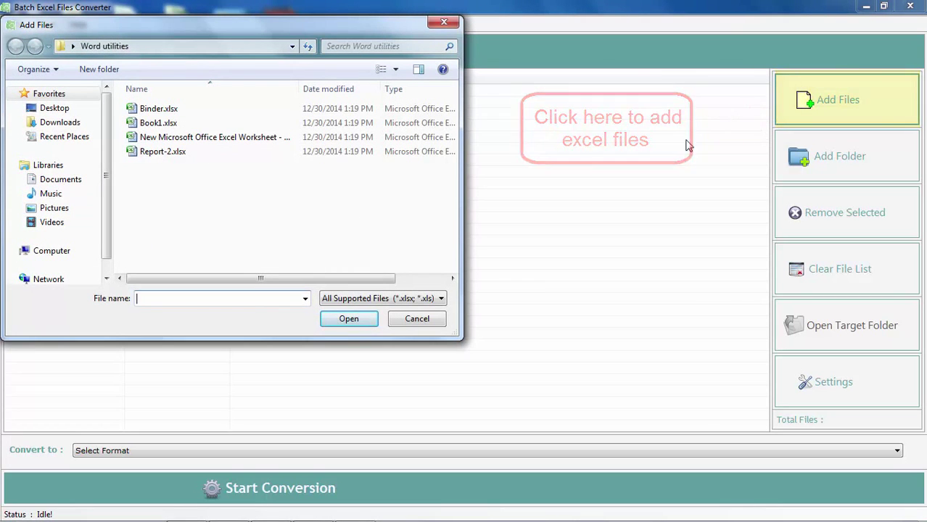
drag(213, 200, 195, 108)
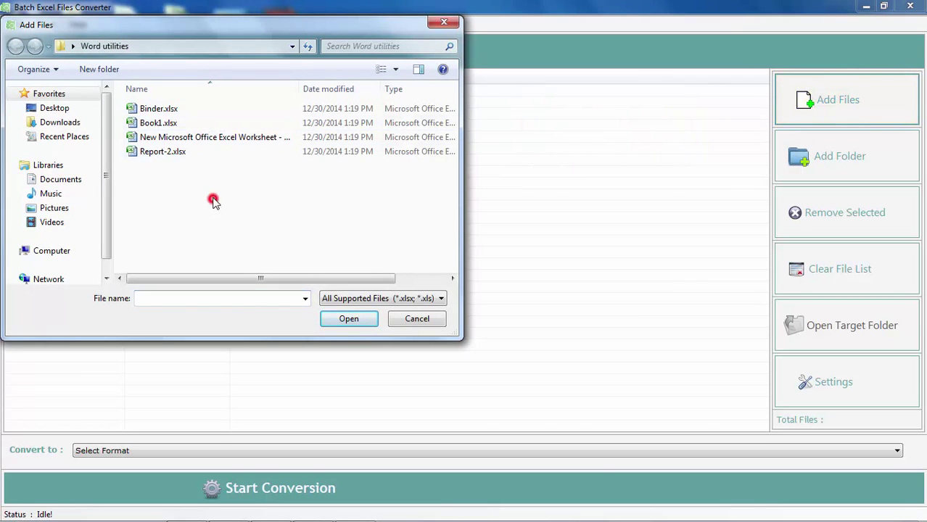
click(343, 320)
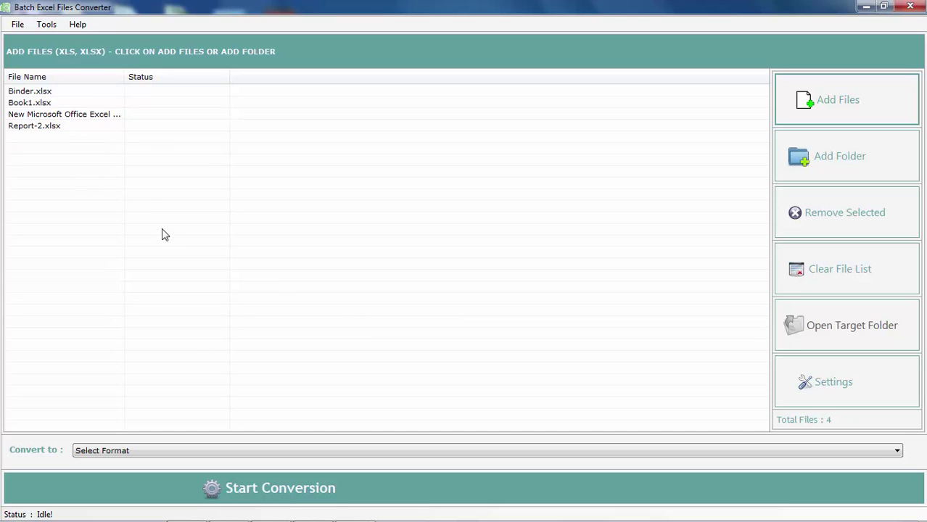
click(53, 106)
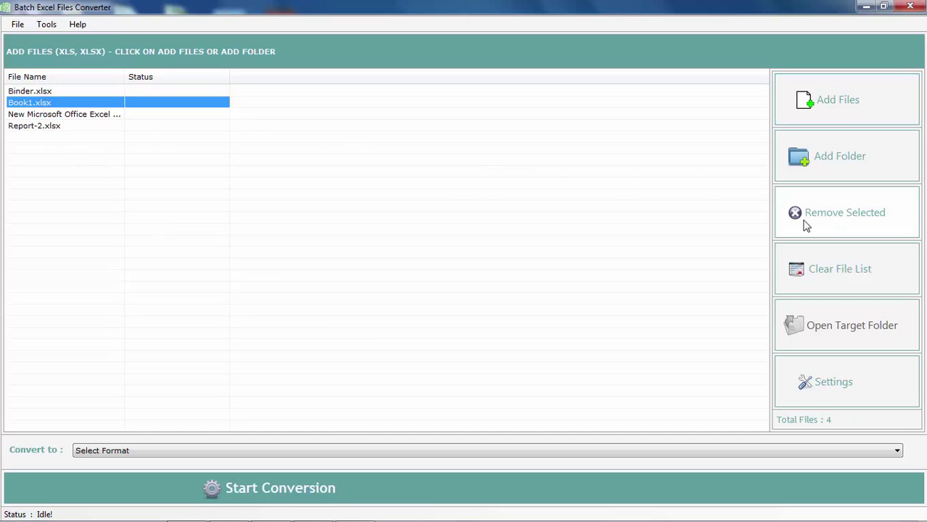
- Remove Book1.xlsx from the list, leaving three workbooks (Total Files 3)
click(848, 228)
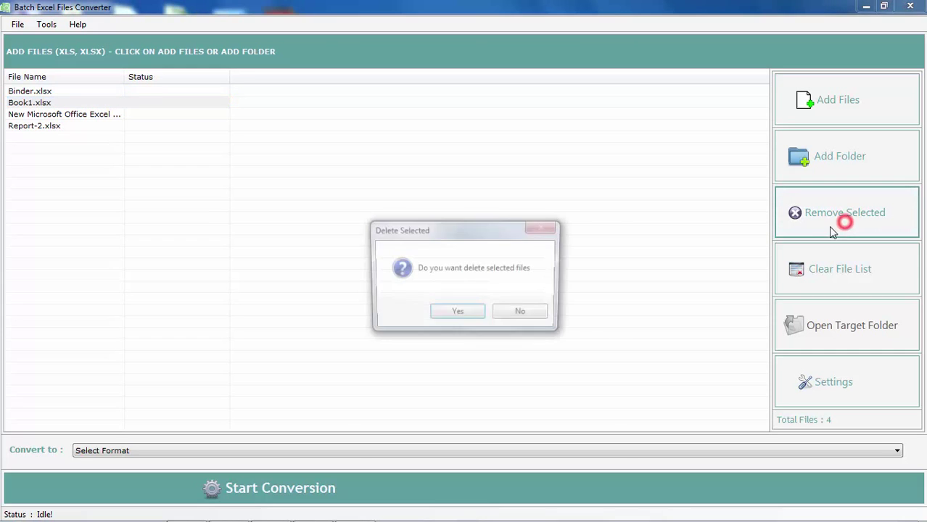
click(479, 314)
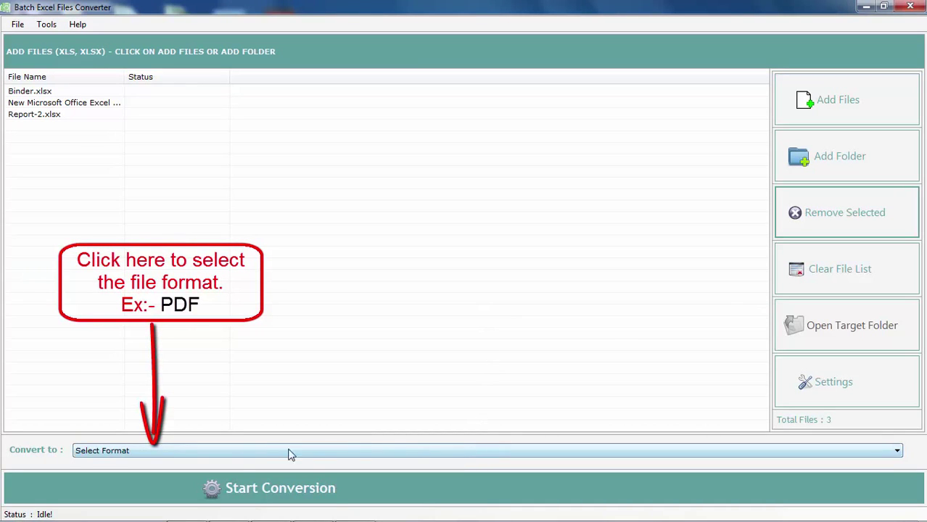
- Choose PDF (*.pdf) as the Convert to output format
click(156, 455)
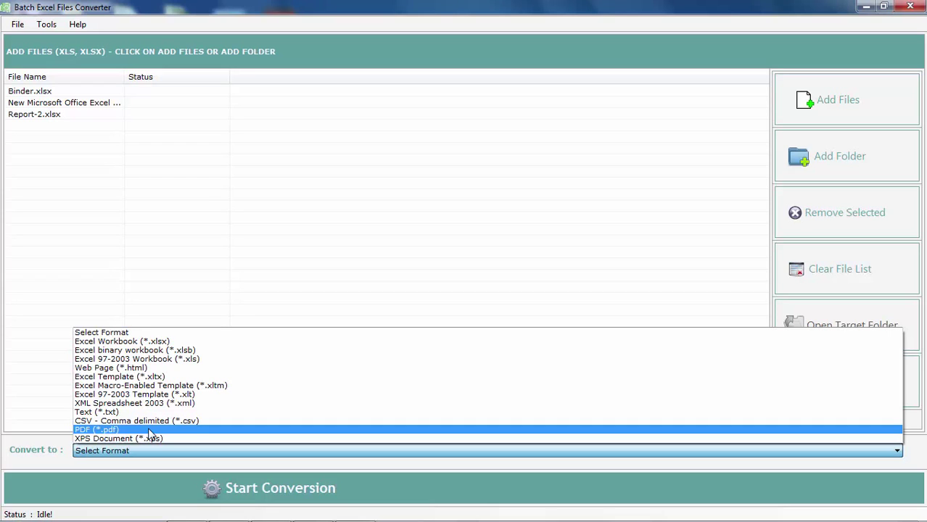
click(148, 430)
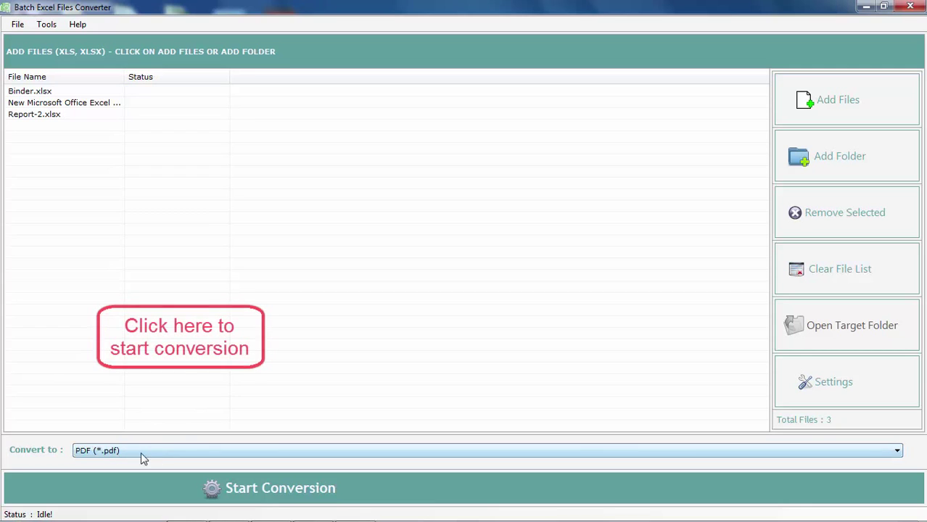
- Start the conversion and set export settings to all sheets, a separate file per sheet
click(360, 501)
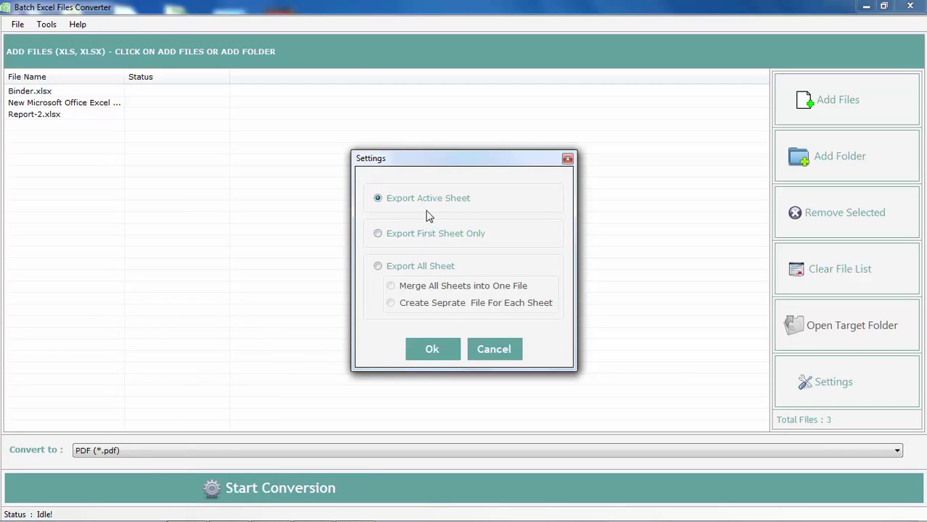
click(379, 238)
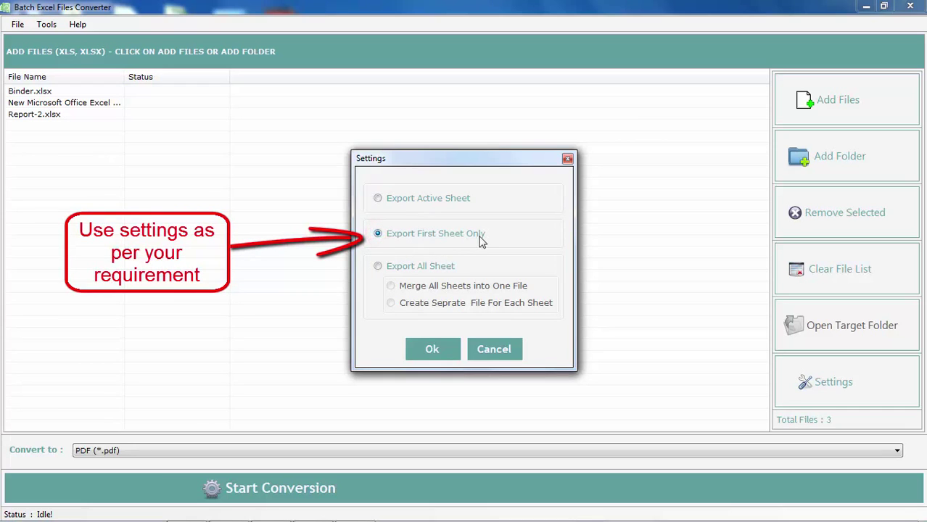
click(379, 268)
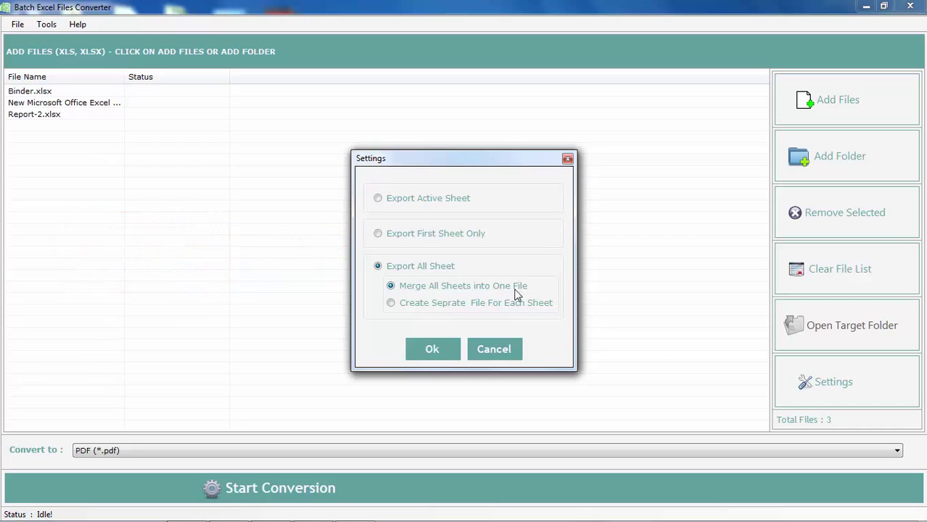
click(392, 304)
- Merge all sheets into one file, output to Desktop\Batch Excel, and run the PDF conversion
click(391, 288)
click(433, 349)
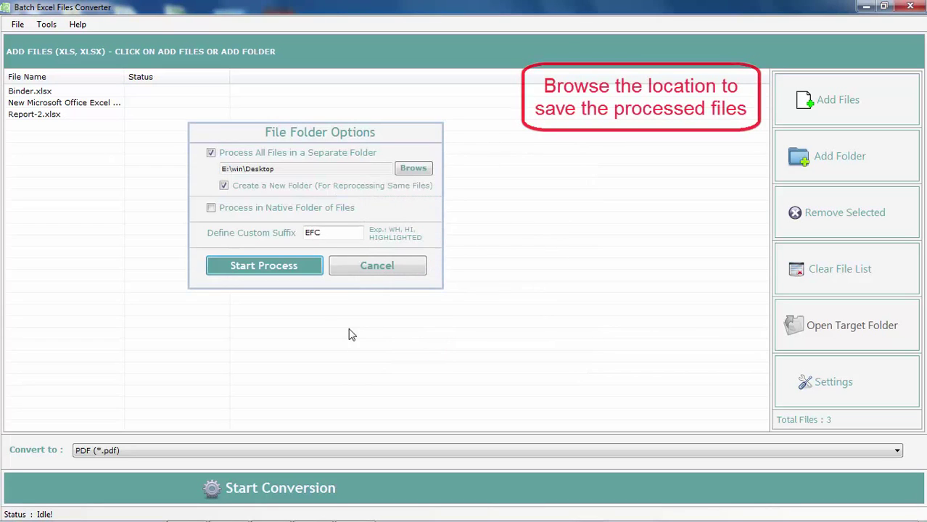
click(414, 169)
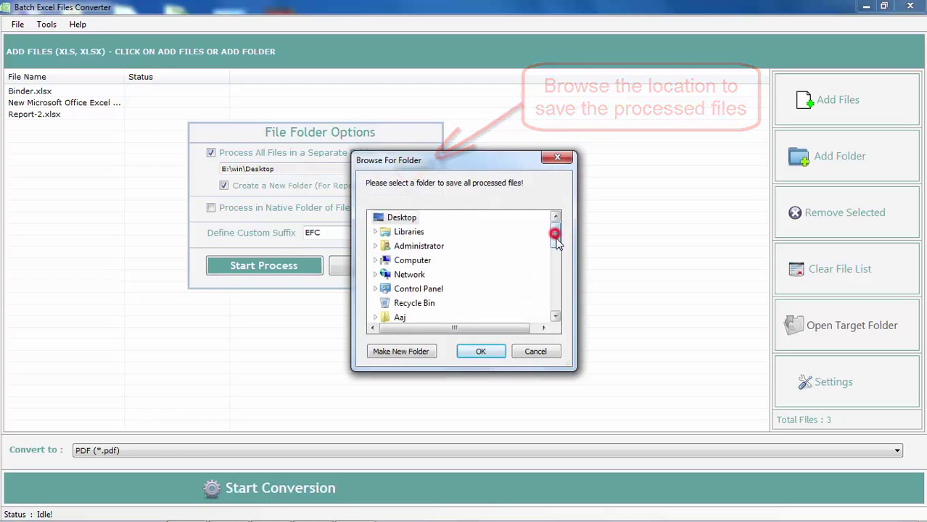
drag(556, 232, 556, 250)
click(426, 290)
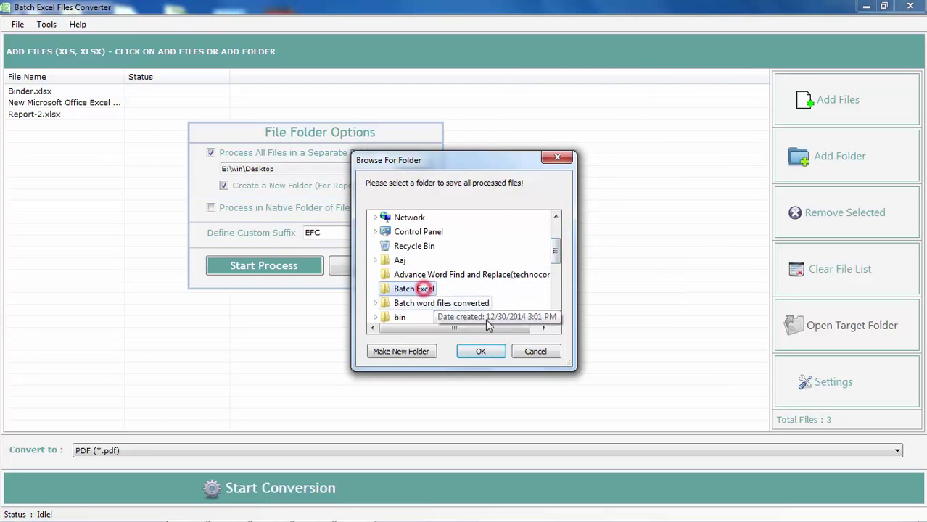
click(480, 351)
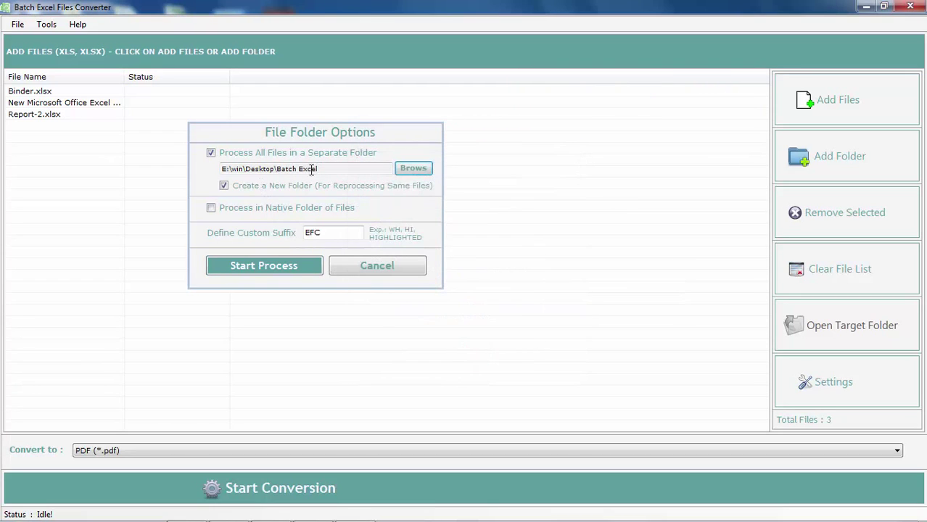
click(323, 233)
click(277, 270)
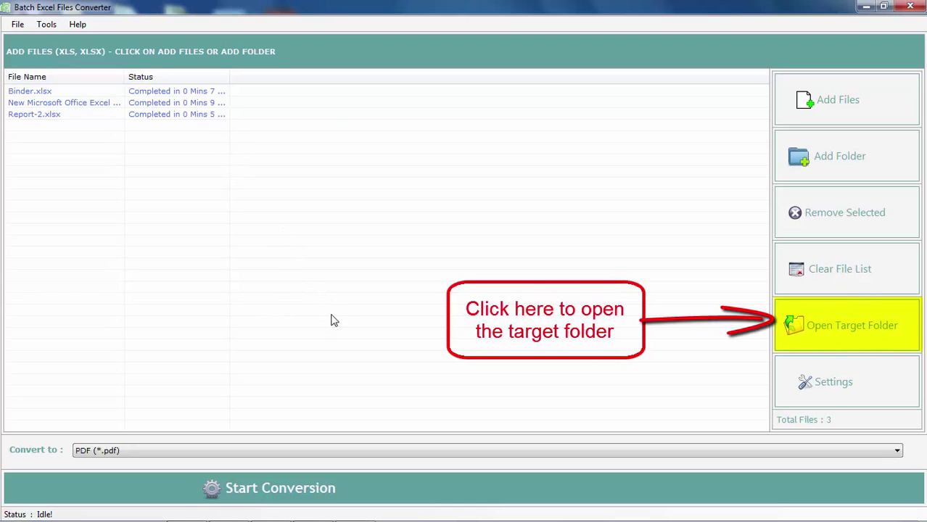
- View the three converted PDFs in the dated Batch Excel subfolder, then close Explorer
click(844, 332)
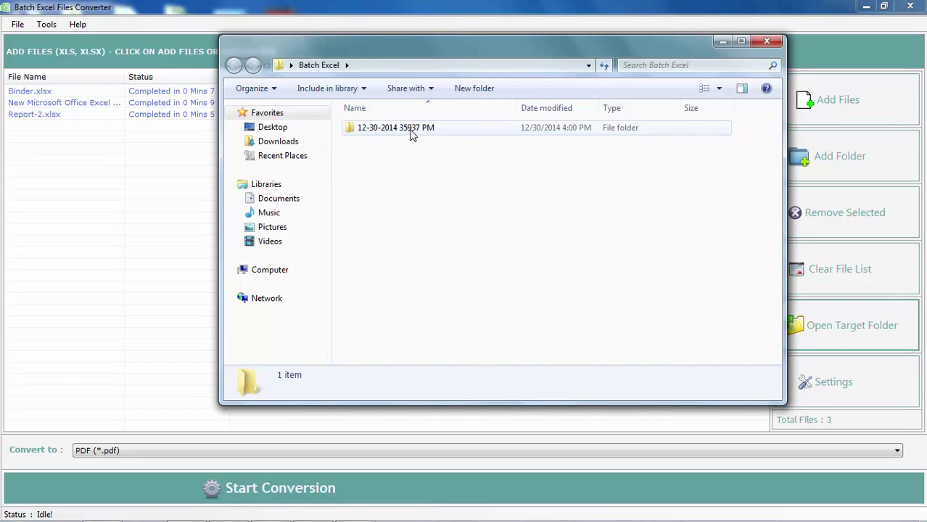
double_click(411, 136)
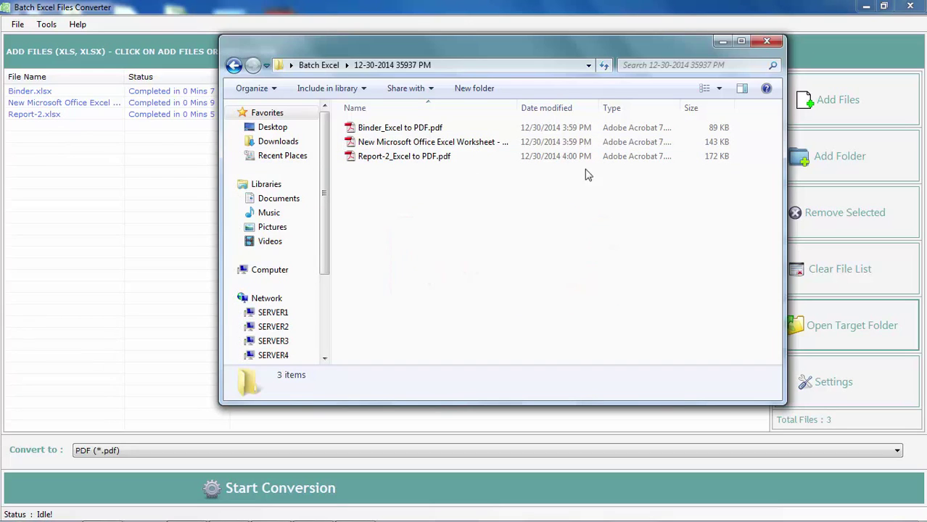
click(770, 44)
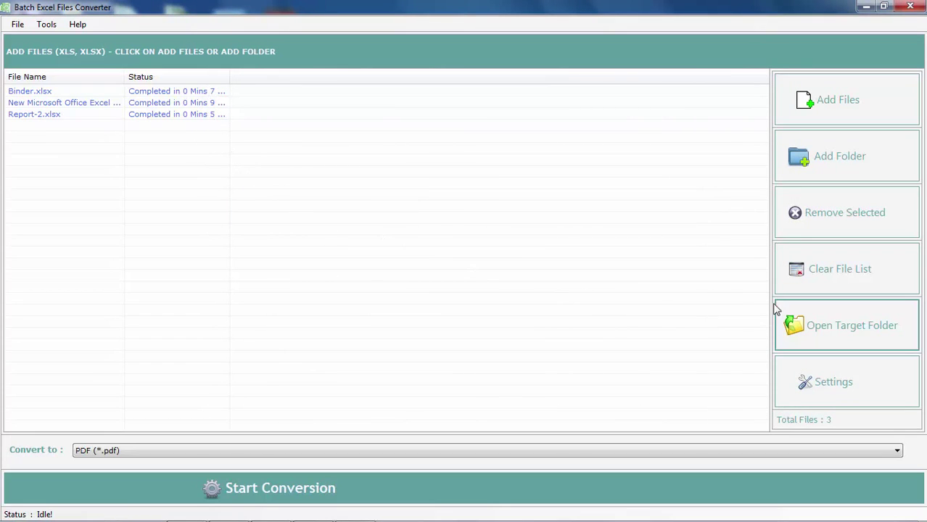
- Clear the file list, then add the four workbooks from the Word utilities folder
click(839, 278)
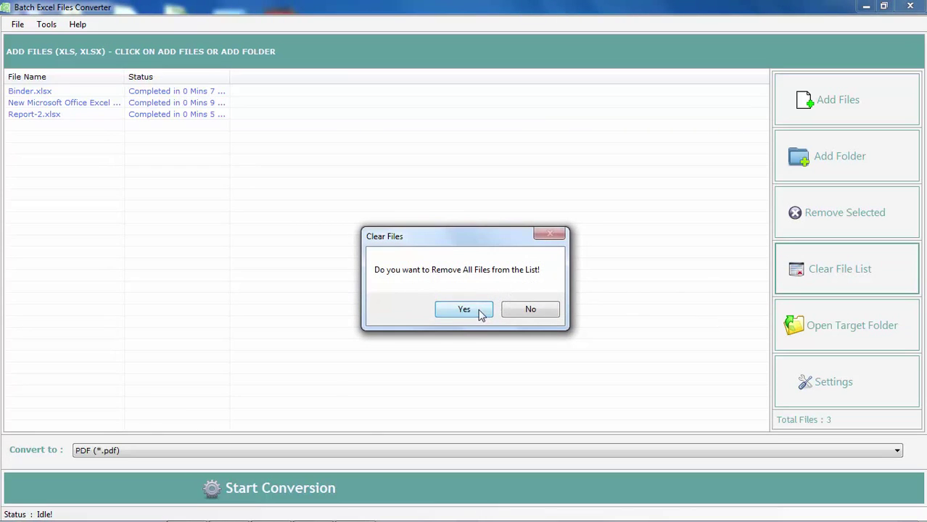
click(479, 312)
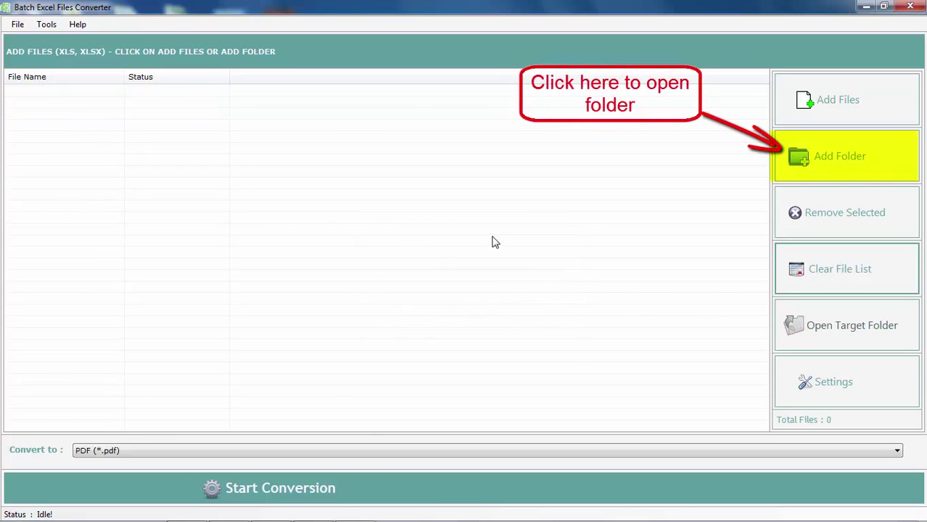
click(838, 171)
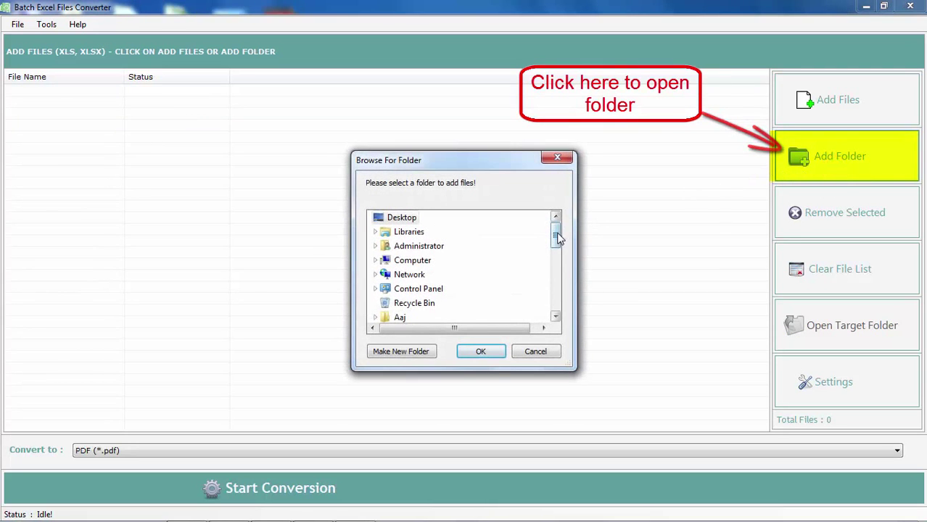
drag(558, 238, 550, 299)
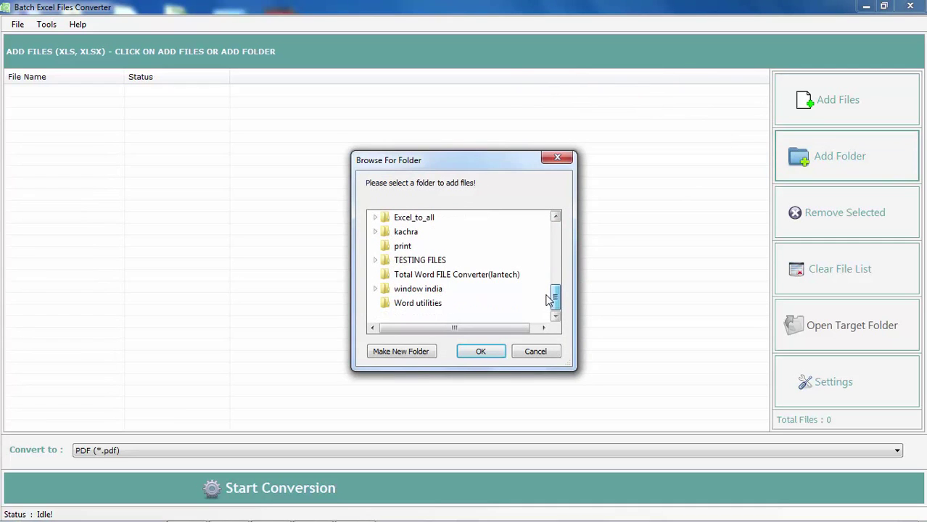
click(424, 304)
click(479, 352)
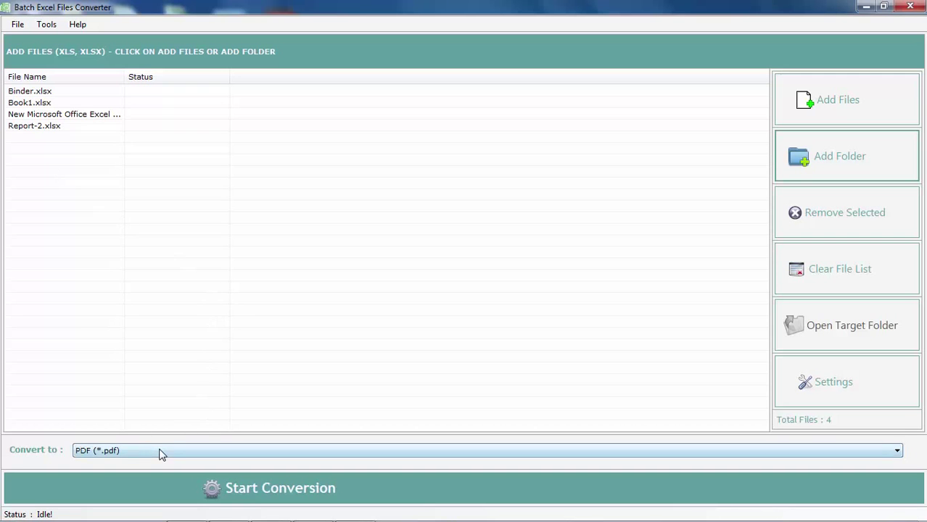
- Convert the four workbooks to XML Spreadsheet 2003 with the suffix 'Excel to xml'
click(161, 453)
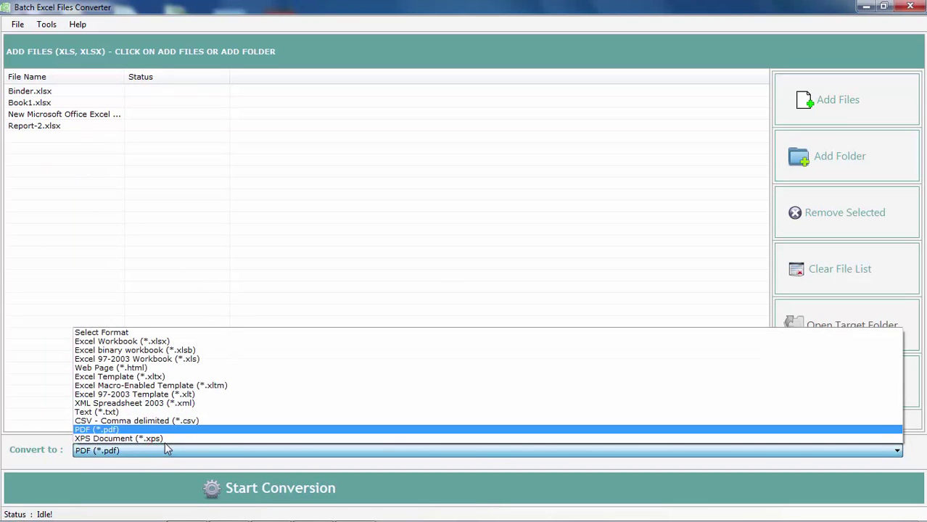
click(185, 404)
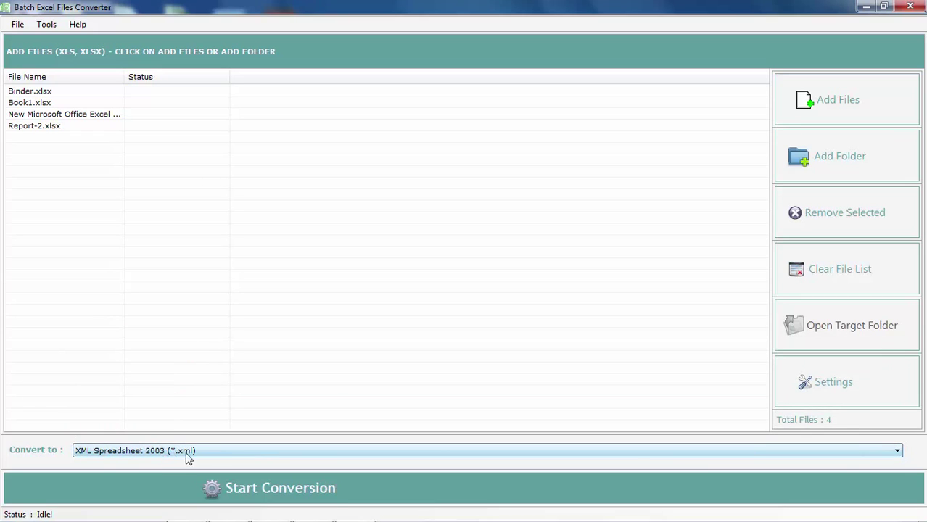
click(182, 489)
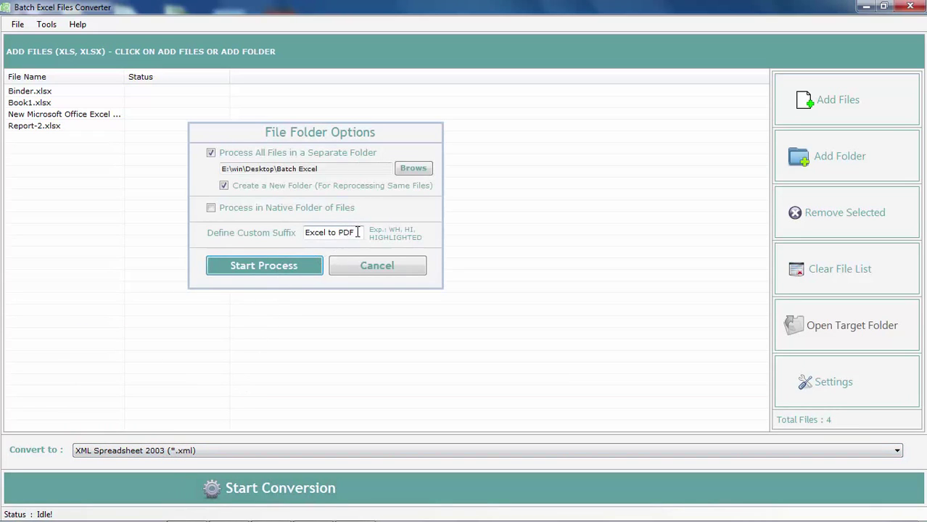
drag(358, 232, 339, 232)
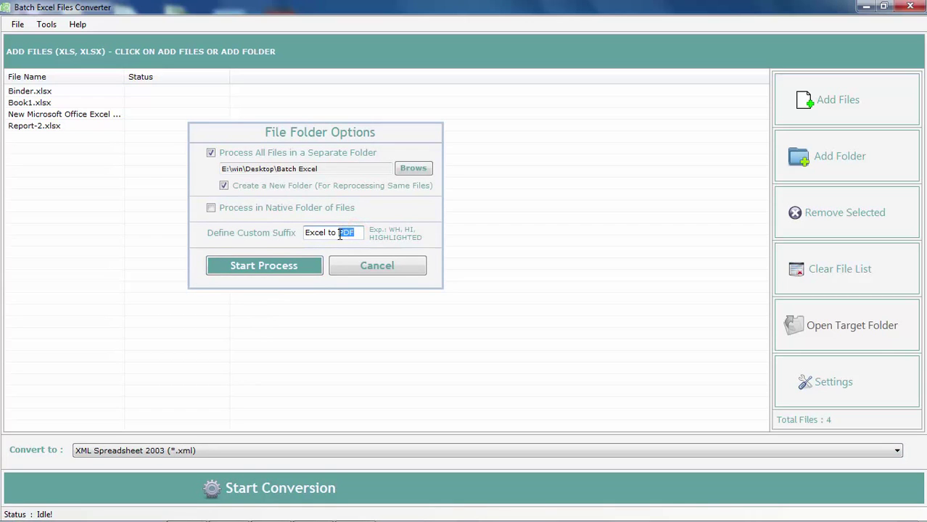
text(xml)
click(291, 268)
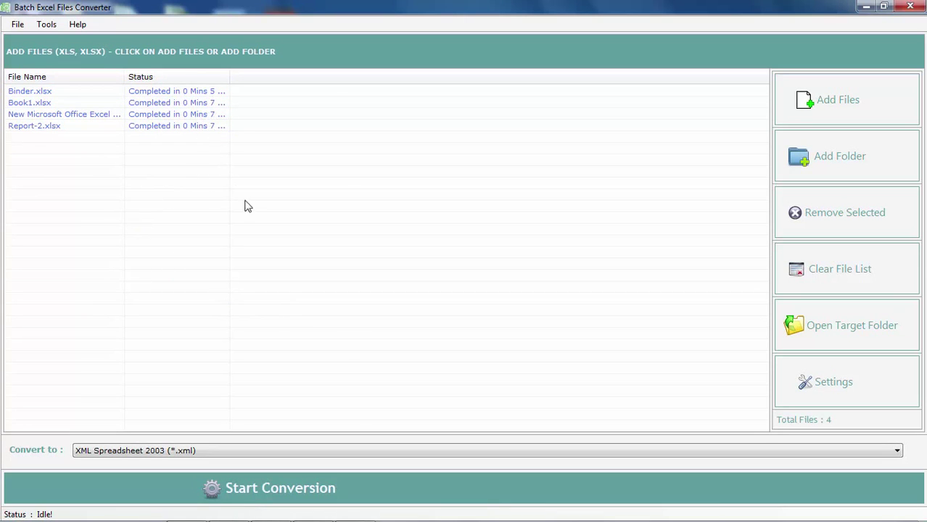
click(840, 339)
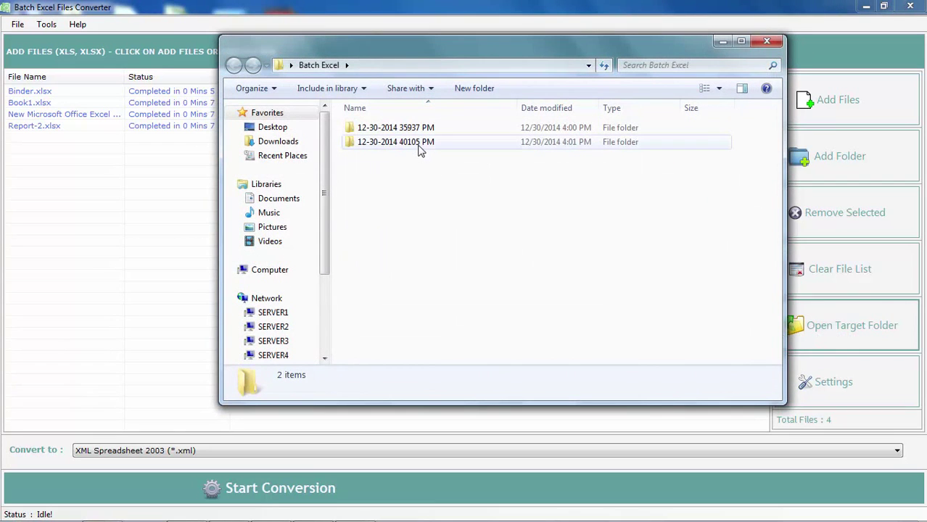
double_click(416, 145)
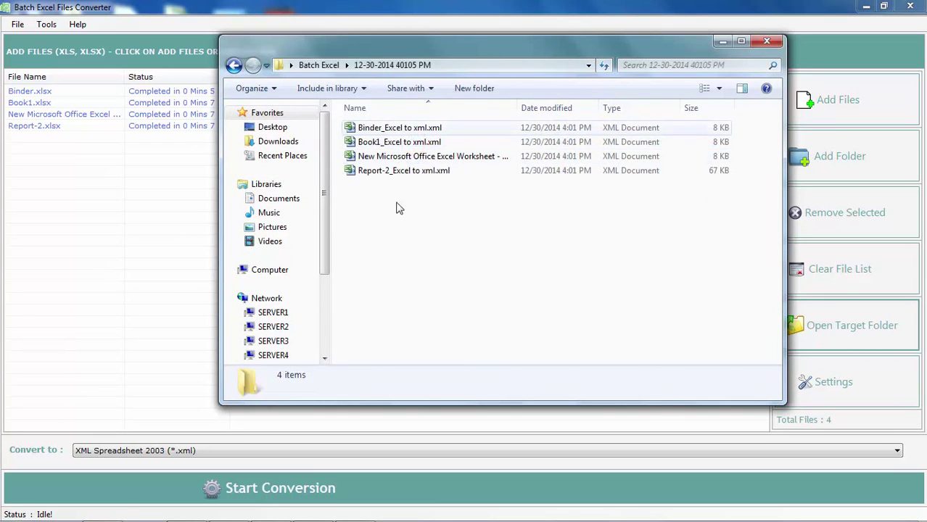
click(411, 128)
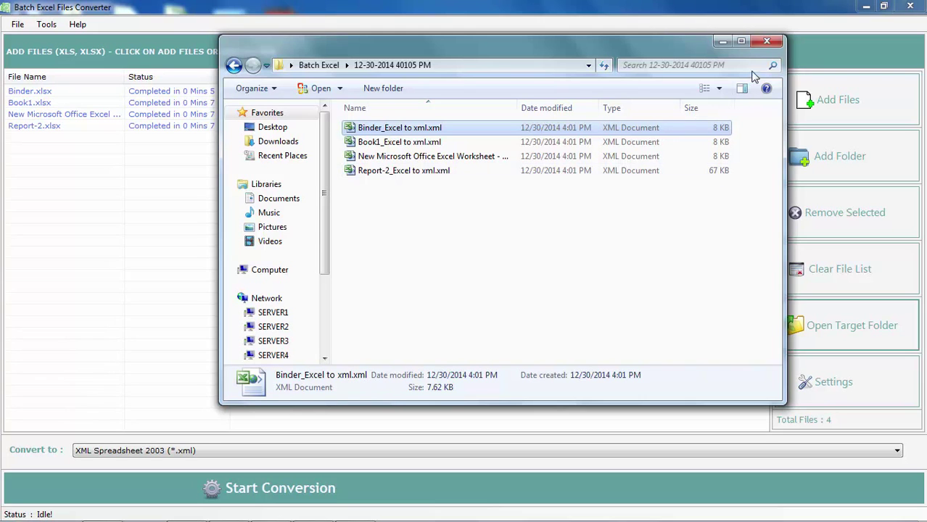
click(766, 46)
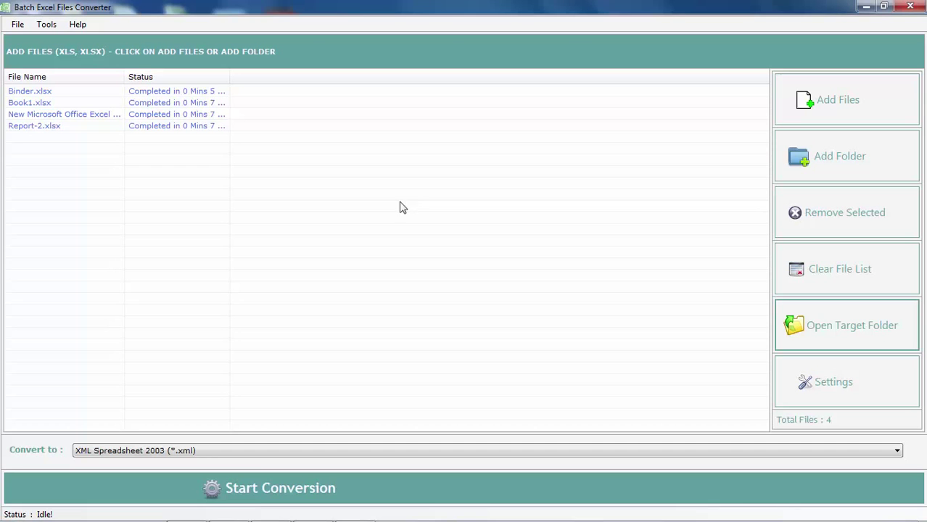
- Convert the four workbooks to XPS Document, all sheets merged, with suffix 'Excel to xps'
click(283, 453)
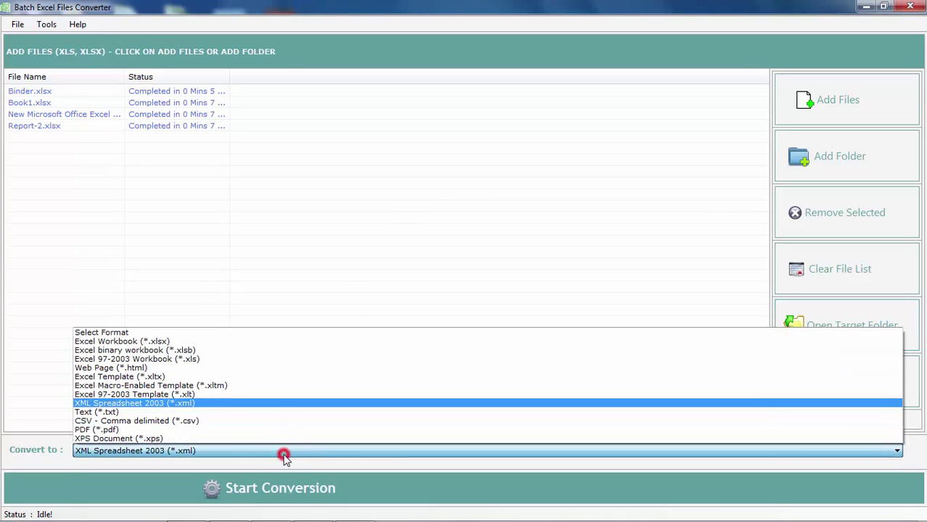
click(244, 439)
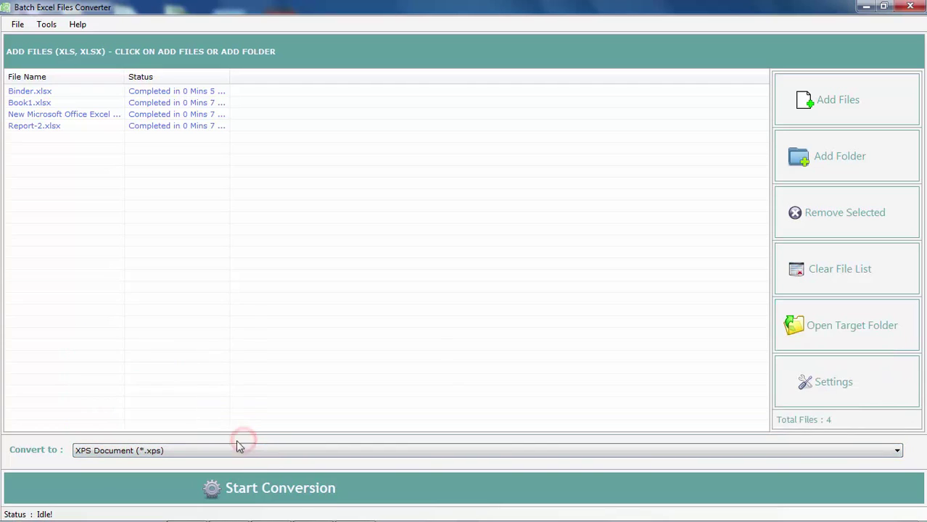
click(247, 499)
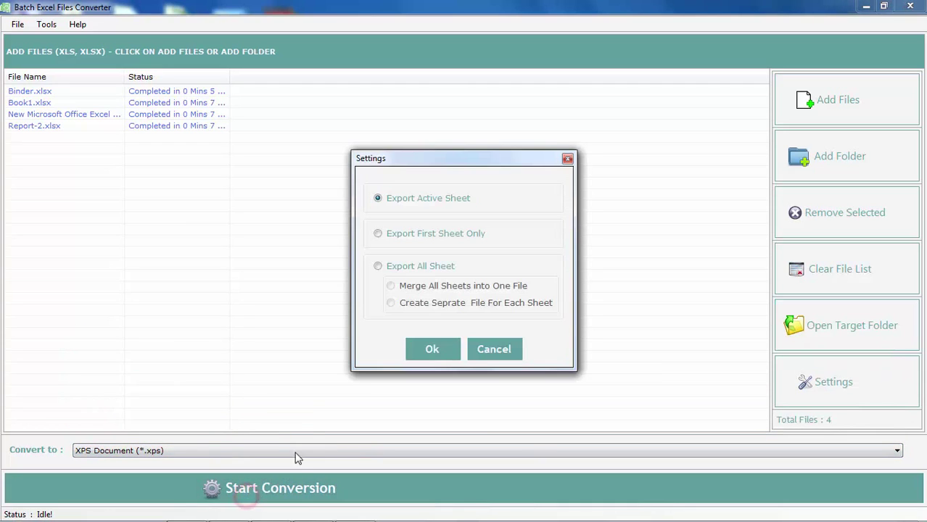
click(378, 267)
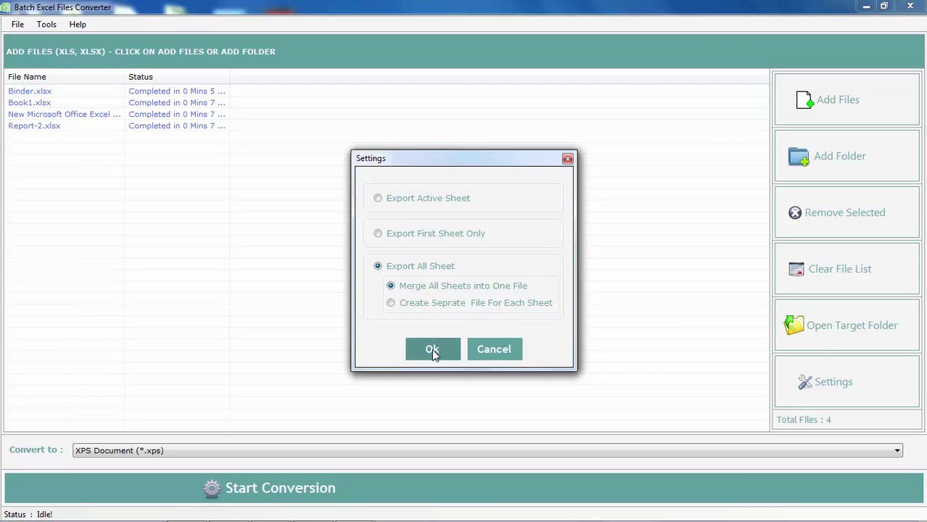
click(433, 351)
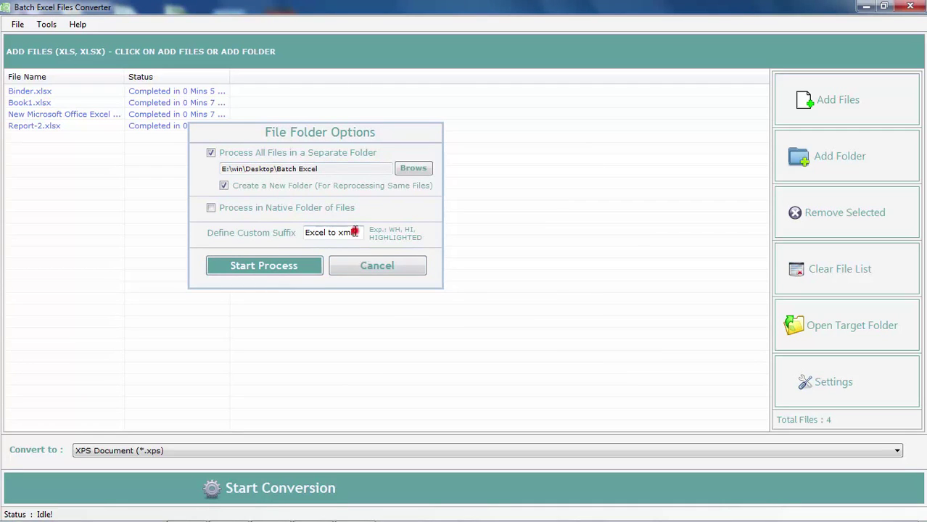
drag(359, 232, 336, 233)
key(BackSpace)
click(280, 267)
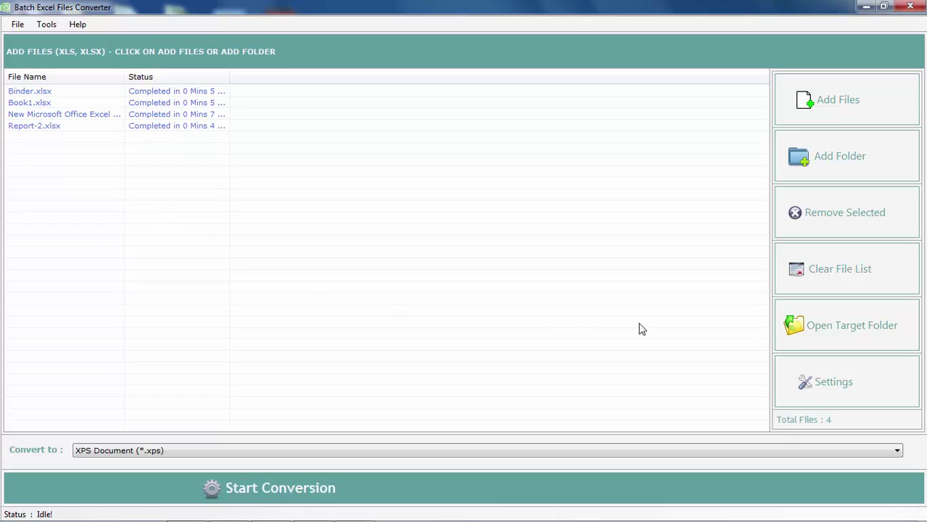
click(819, 335)
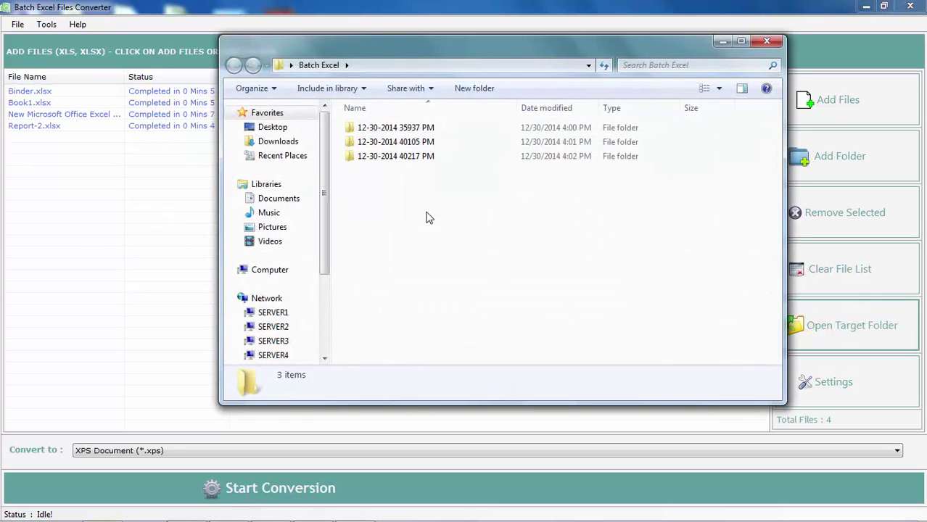
double_click(399, 156)
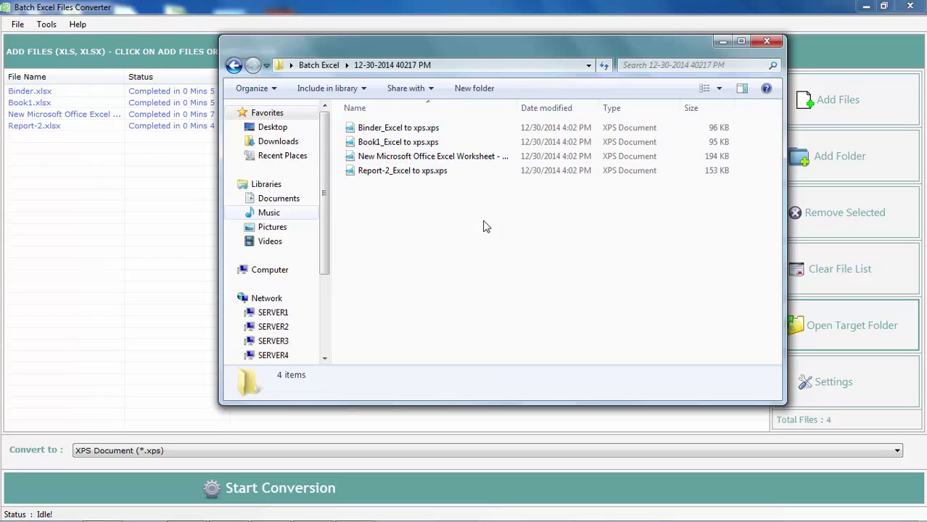
click(437, 128)
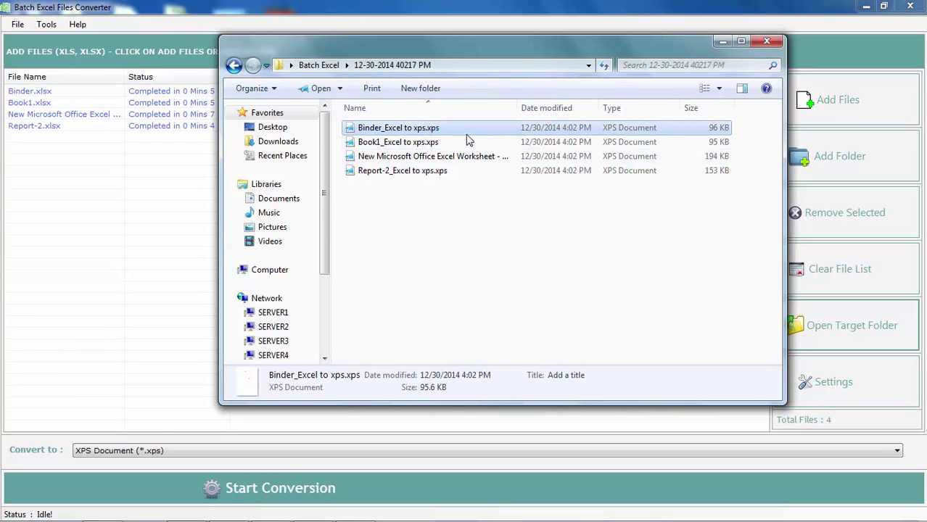
click(766, 44)
- Clear all files from the conversion list, confirming the removal so Total Files shows 0
click(824, 270)
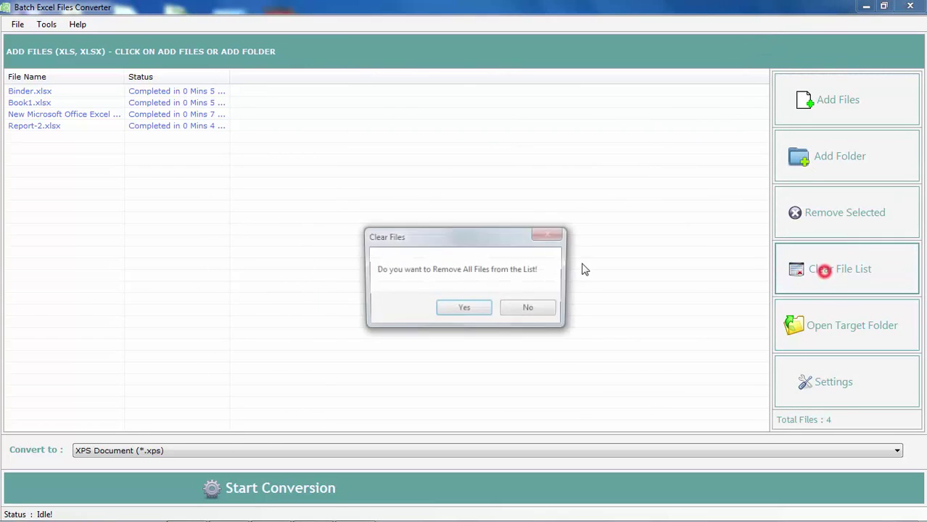
click(473, 308)
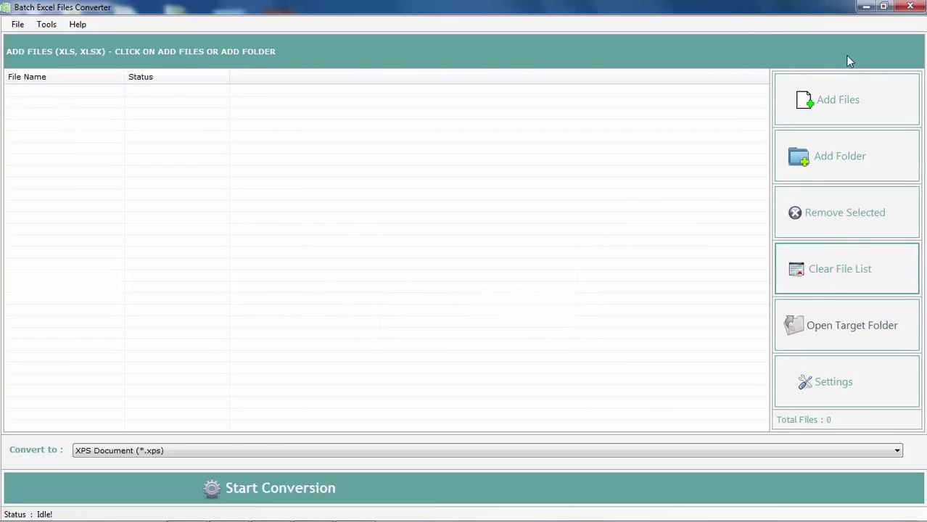